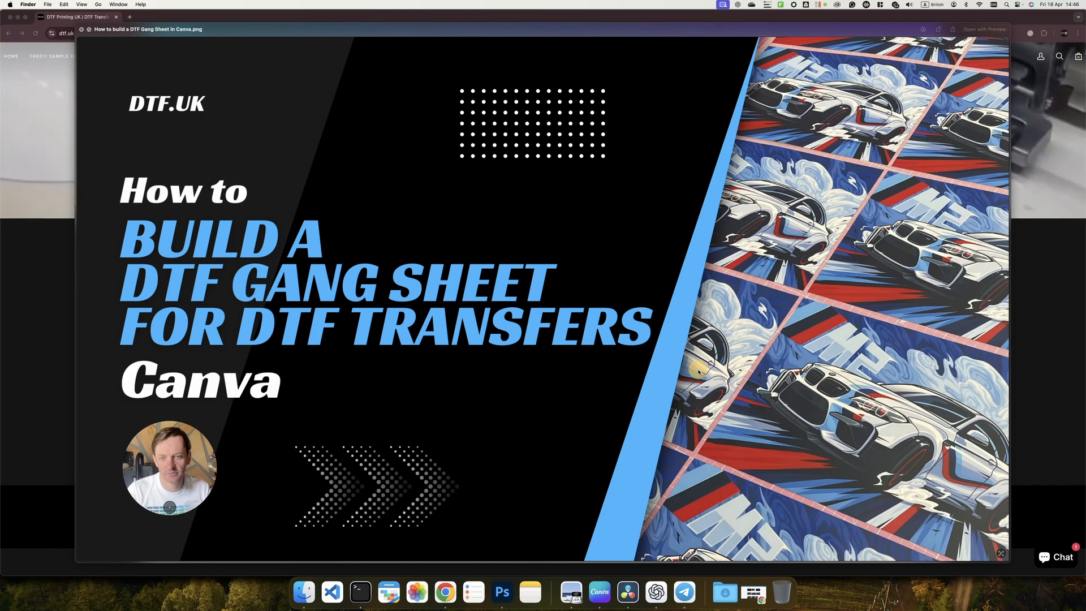
Switch to Canva and create a new custom-size design measuring 57 cm wide by 100 cm high
left_click(600, 593)
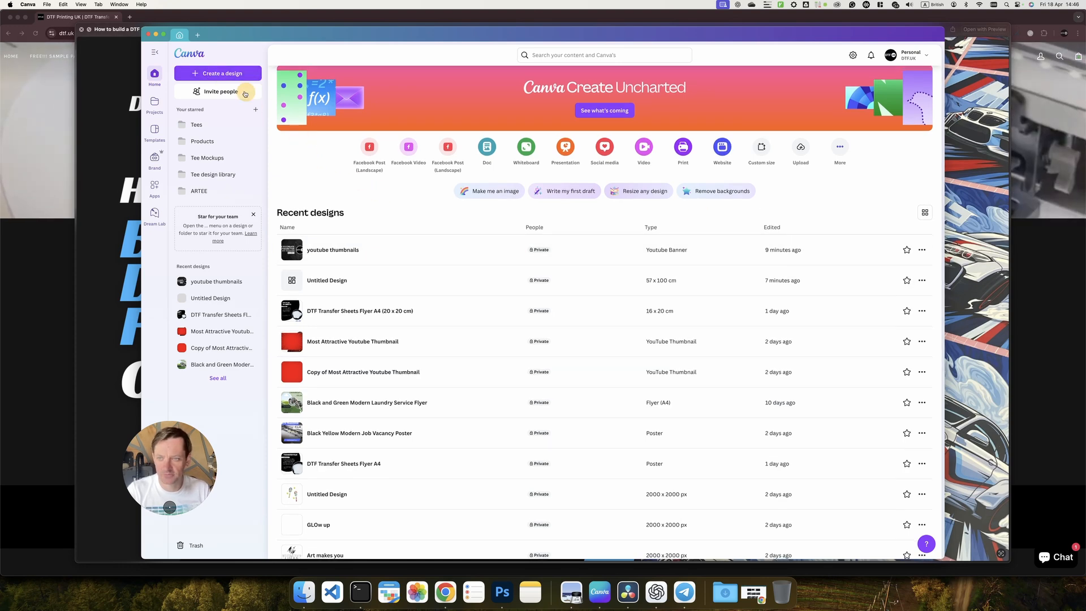
left_click(213, 77)
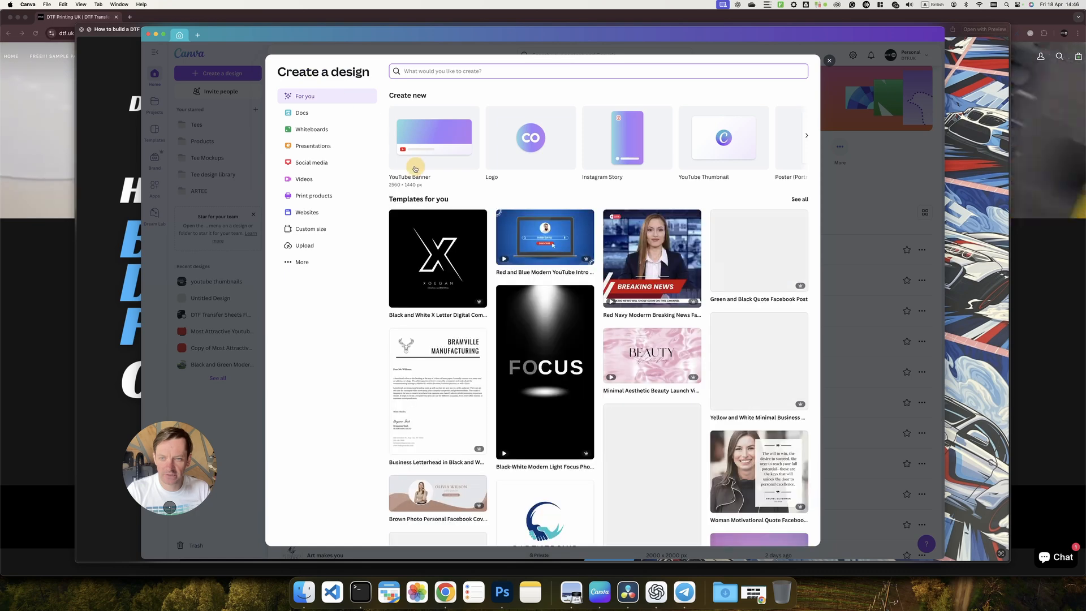
left_click(310, 233)
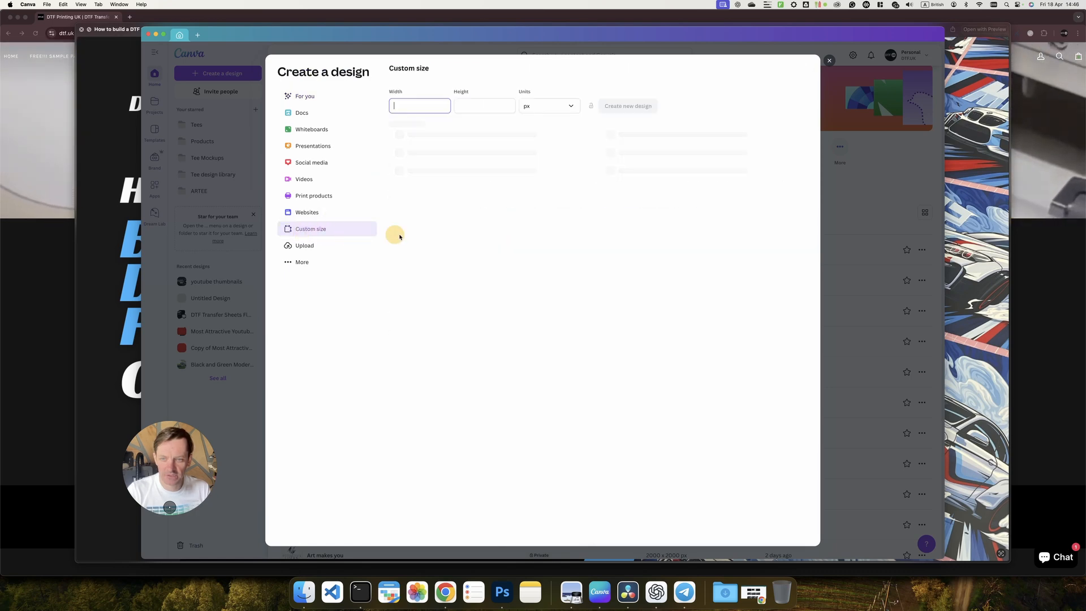
left_click(564, 107)
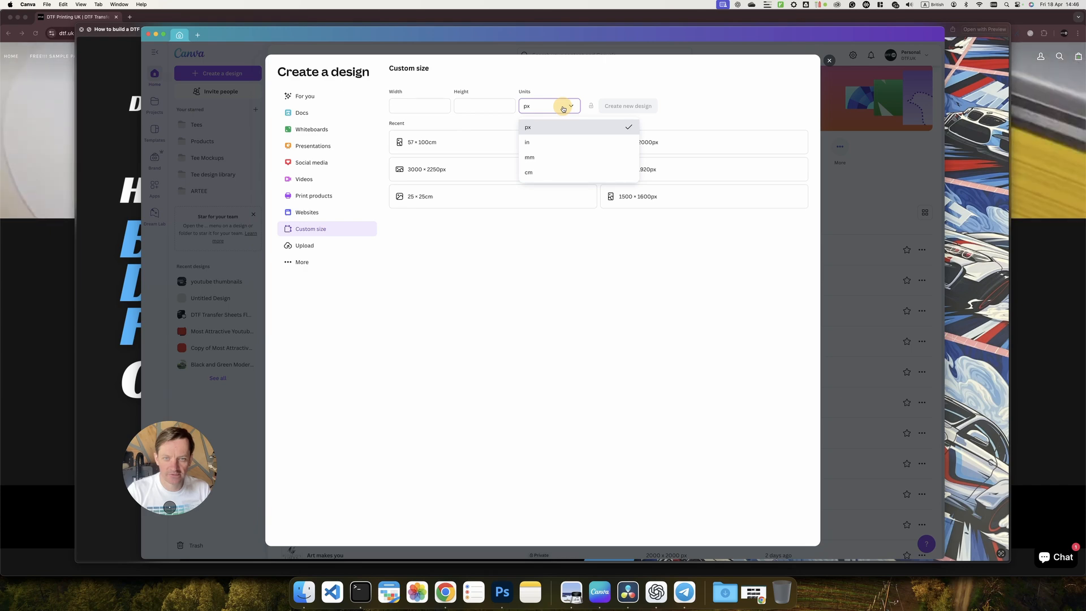
left_click(543, 172)
left_click(415, 109)
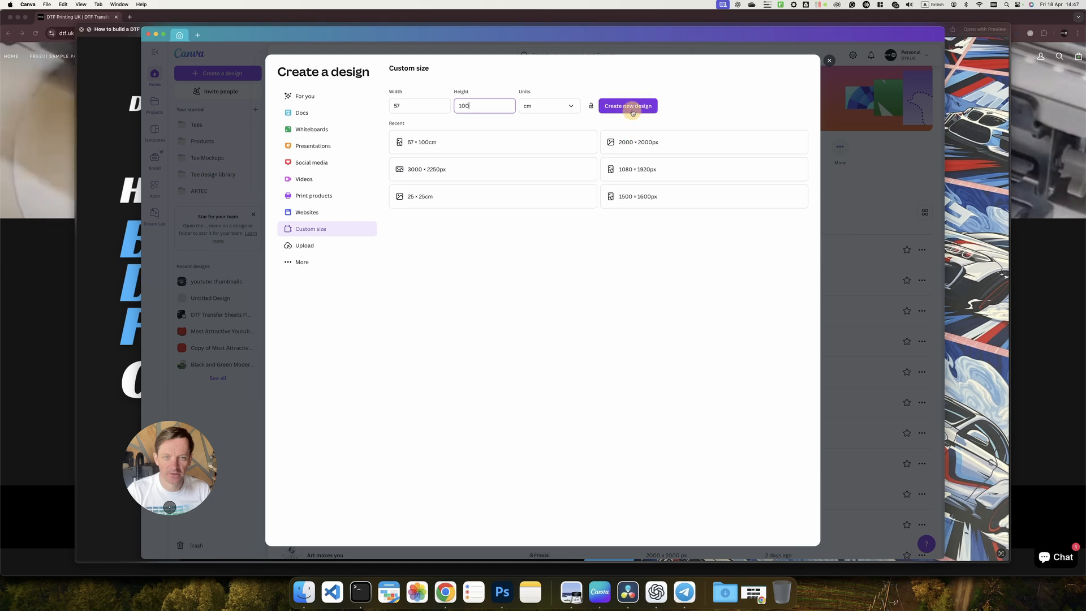
left_click(632, 113)
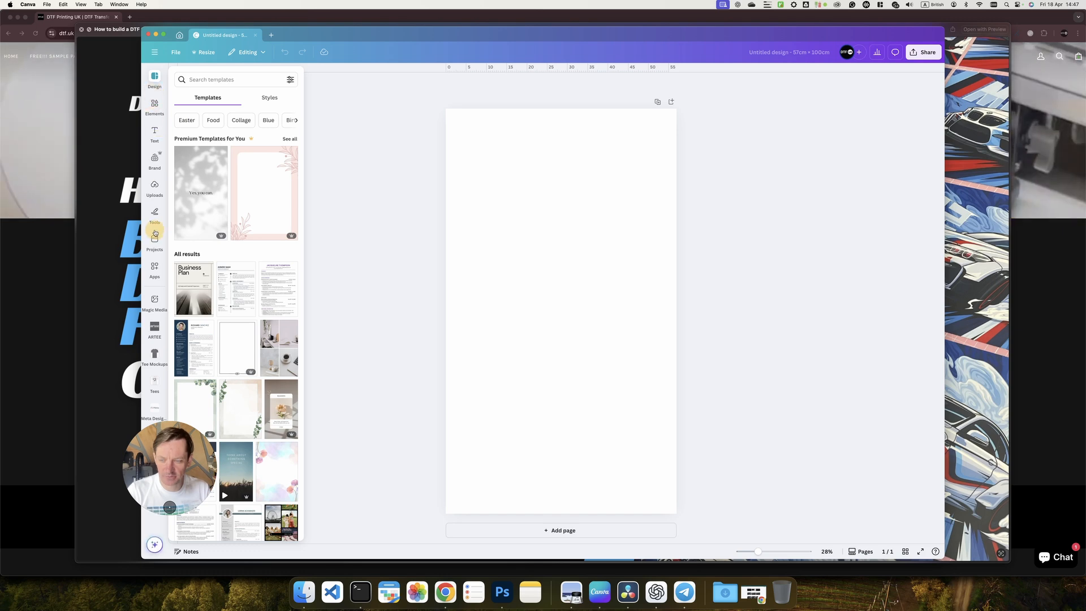
Add the uploaded "Awesome Like My Three Daughters" and "Best Cat Mom Ever!" artworks to the blank page
left_click(155, 186)
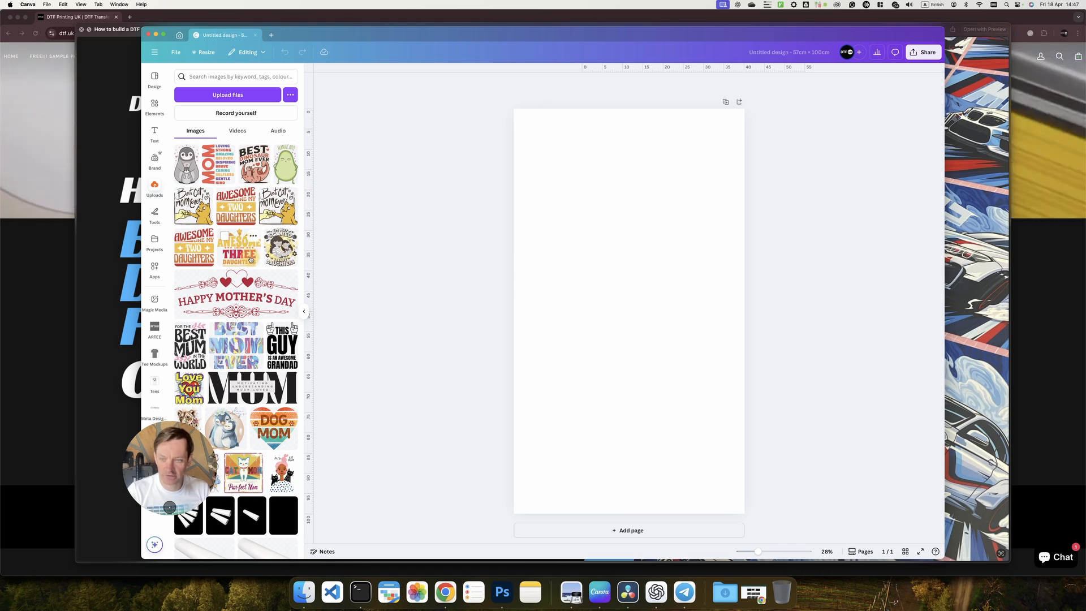
scroll(244, 254, "down", 1)
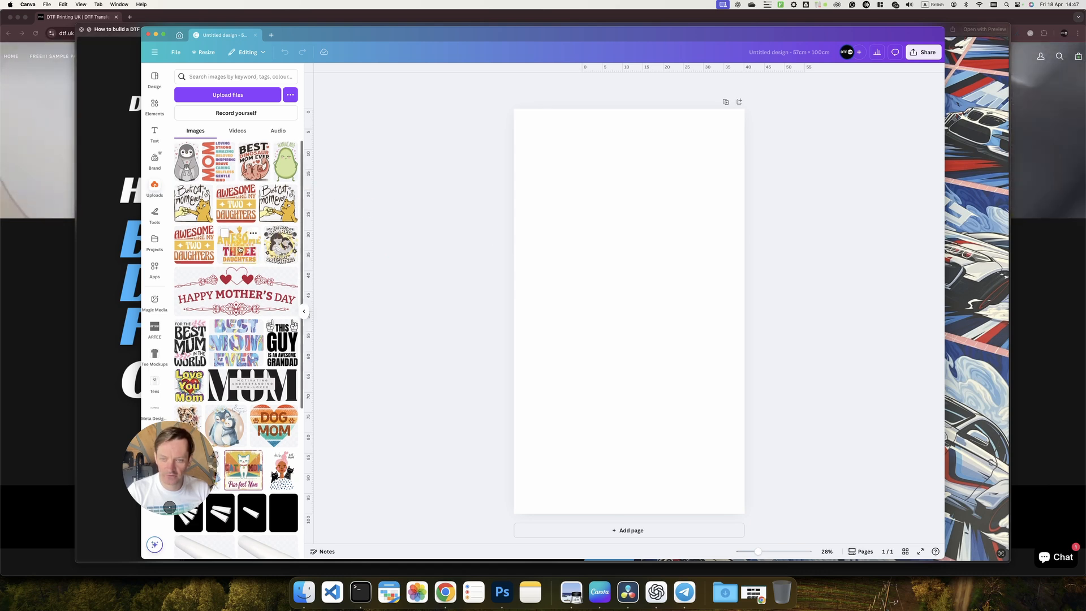
left_click(240, 248)
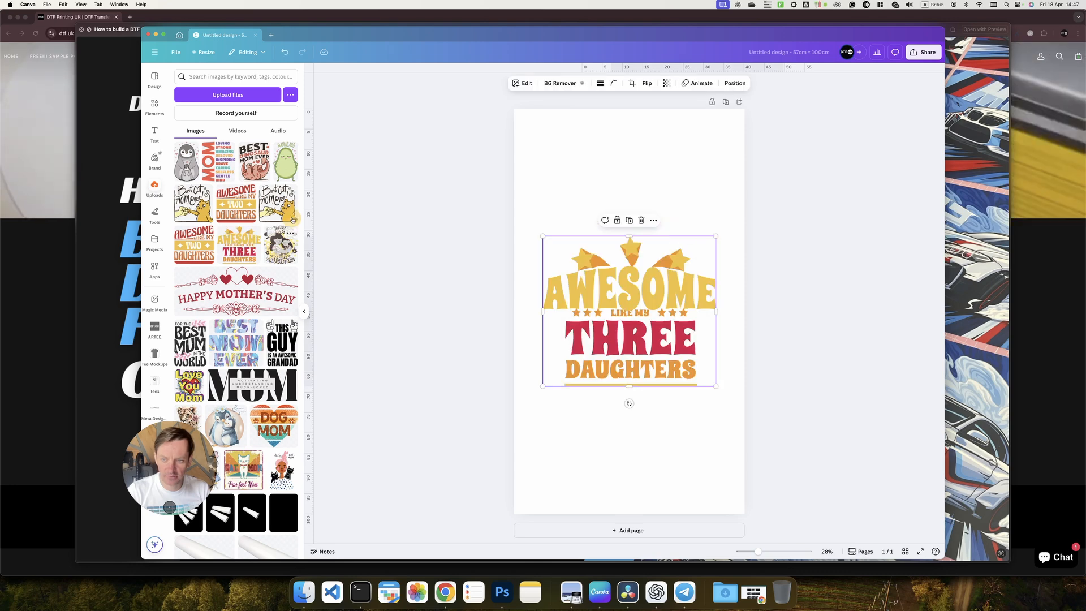
left_click(276, 218)
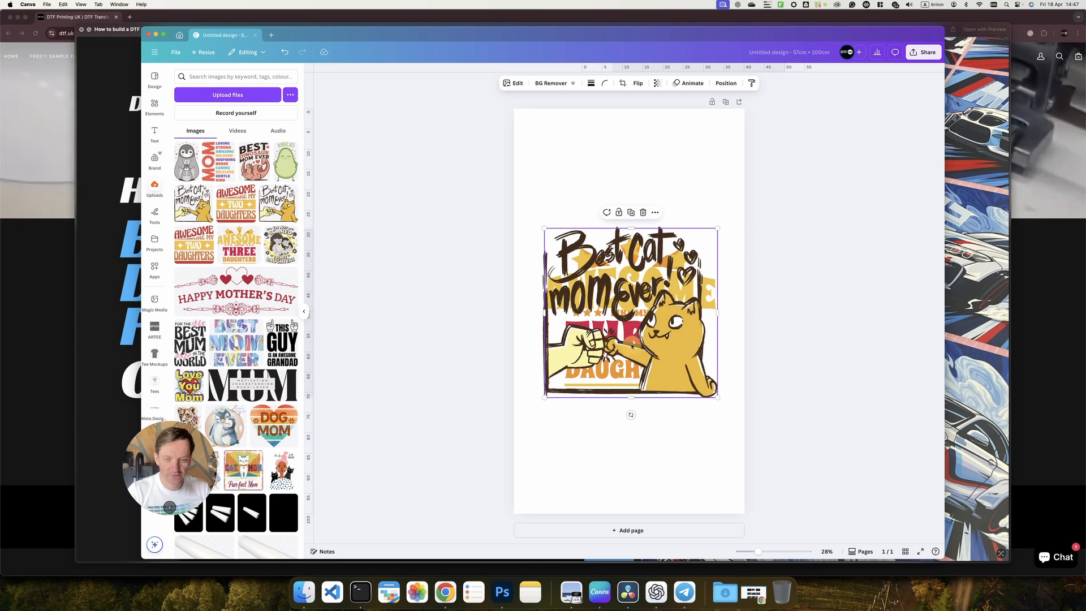
Place two copies of the cat artwork in the page's lower part and move the "Three Daughters" artwork to the top edge
left_click_drag(613, 306, 699, 418, "alt")
left_click_drag(564, 334, 536, 448)
left_click(629, 266)
left_click_drag(629, 265, 630, 141)
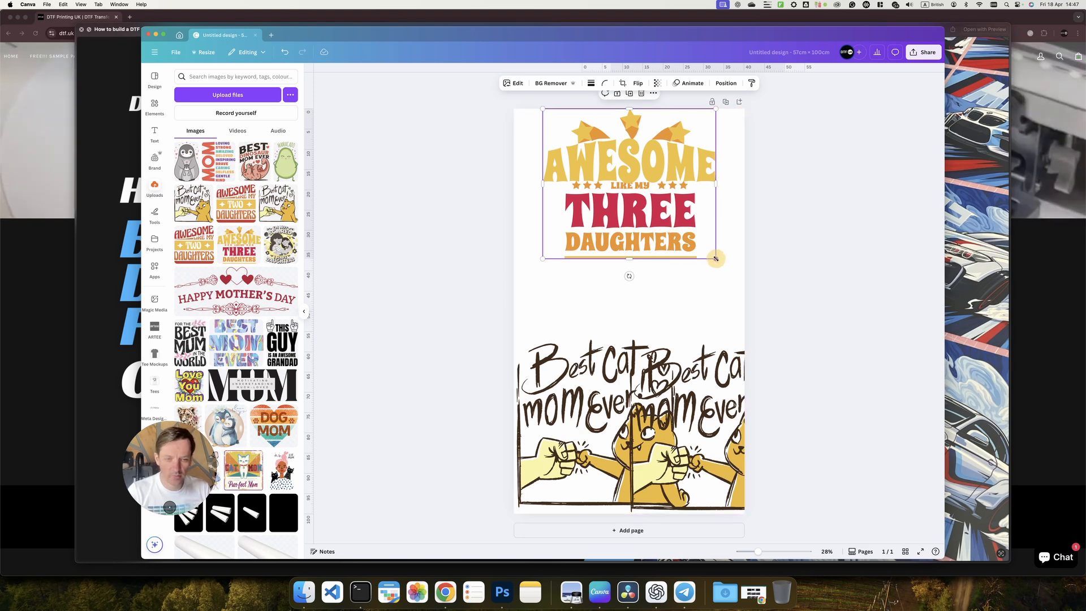
Shrink the "Three Daughters" artwork to about half the page width and fit it into the page's upper-left corner
left_click_drag(715, 259, 655, 208)
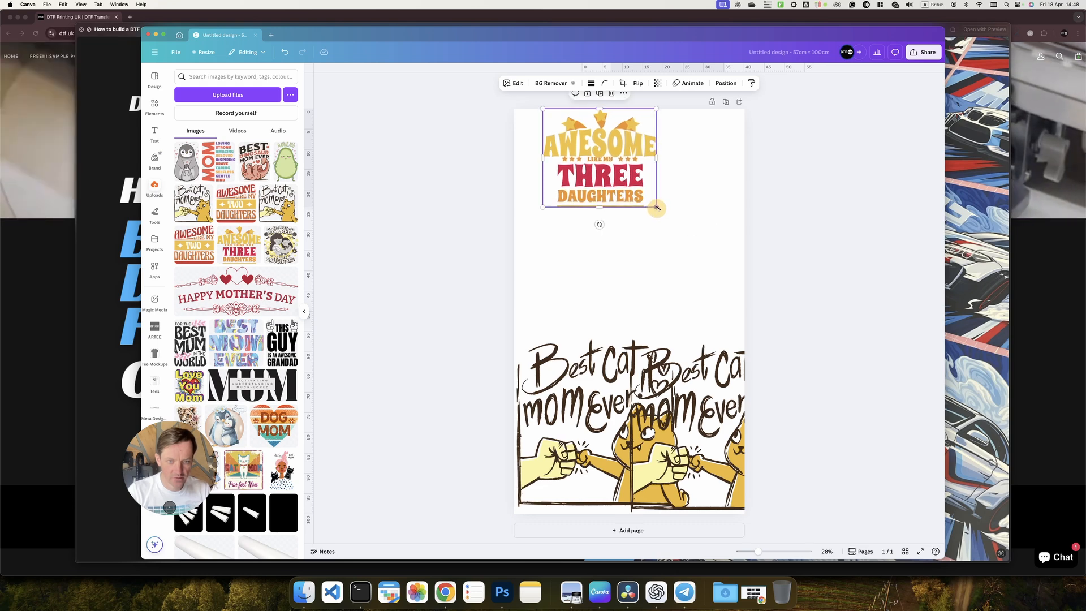
left_click_drag(619, 171, 590, 171)
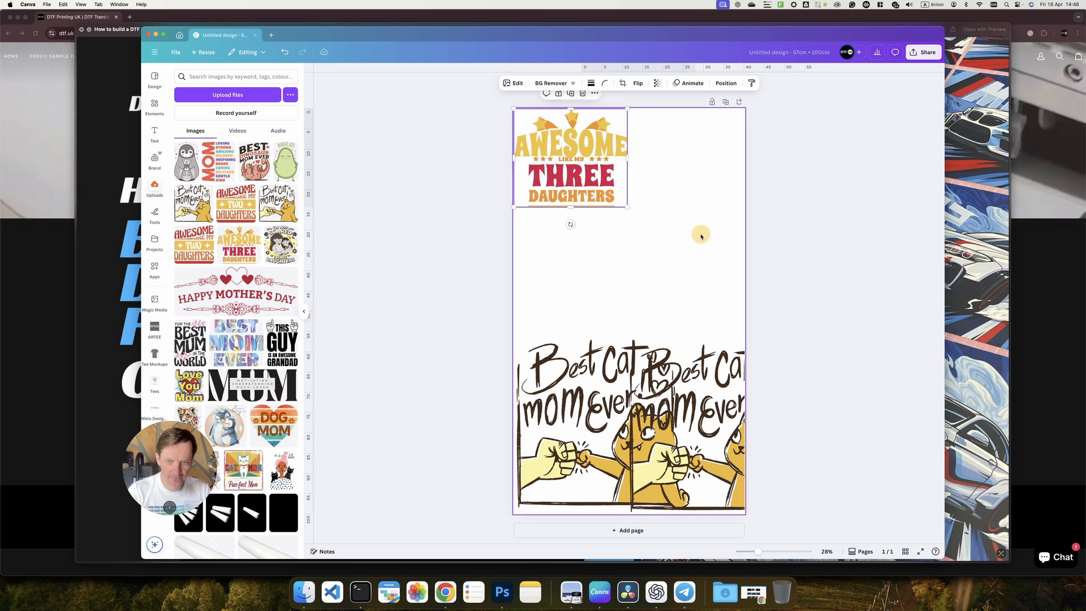
left_click_drag(580, 198, 582, 199)
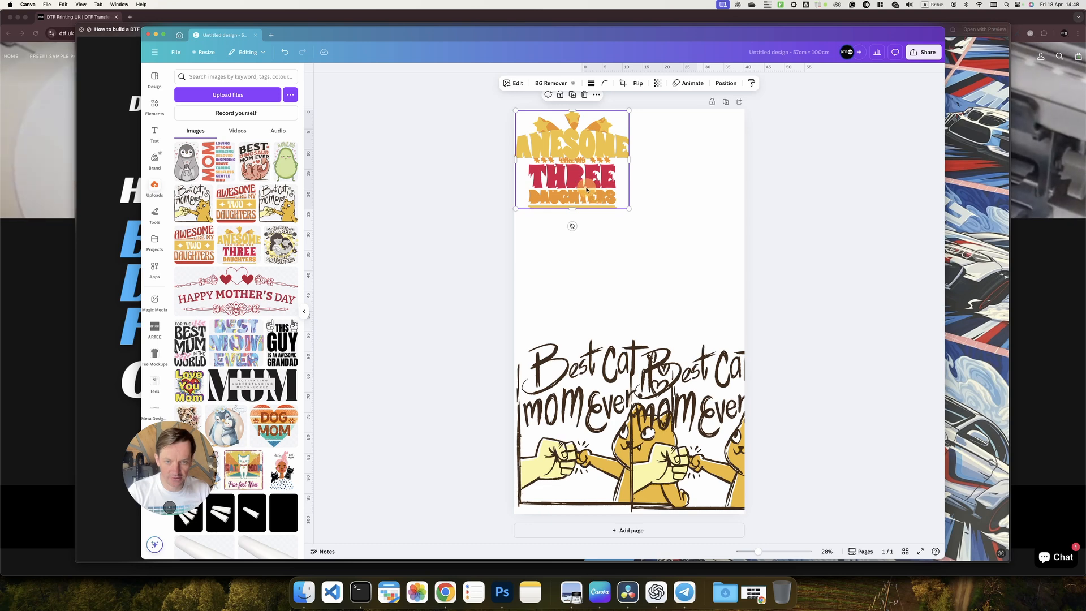
Duplicate the "Three Daughters" artwork and place the copy beside the original in the page's upper-right corner
left_click_drag(599, 196, 694, 189)
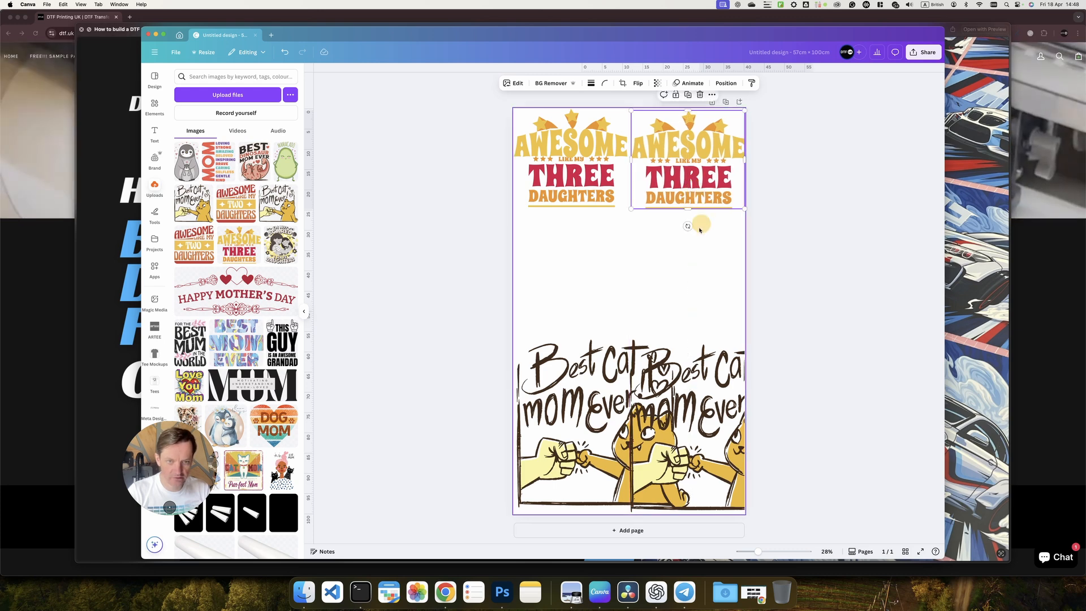
left_click(592, 191, "shift")
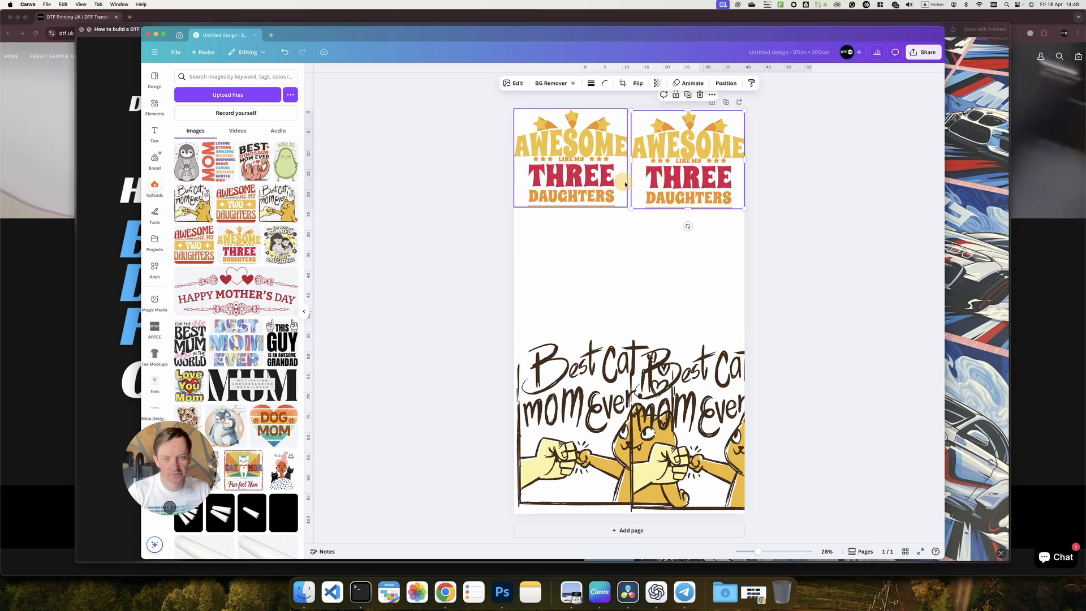
left_click(650, 173)
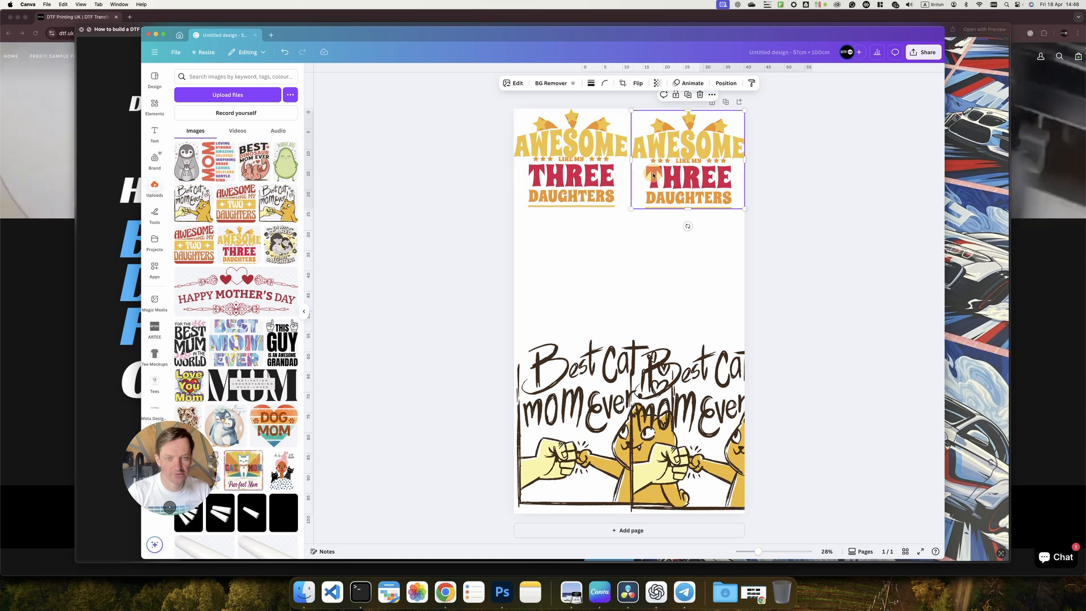
right_click(666, 173)
left_click(665, 160)
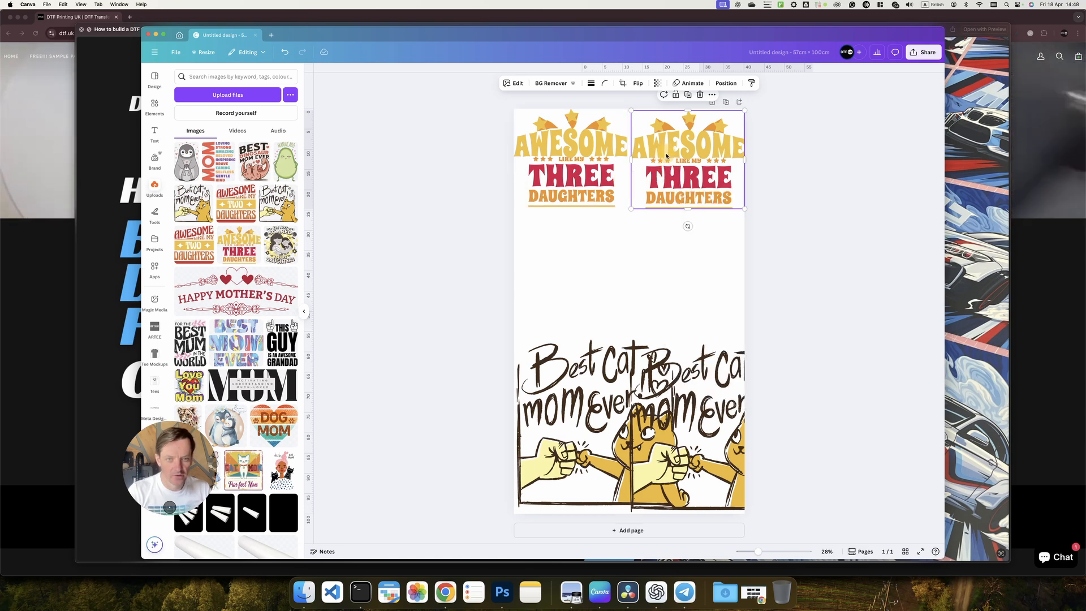
Fit one cat artwork at half the page width below the left "Three Daughters" design and delete the other cat copy
left_click(676, 266)
left_click_drag(572, 408, 566, 284)
left_click_drag(687, 380, 628, 321)
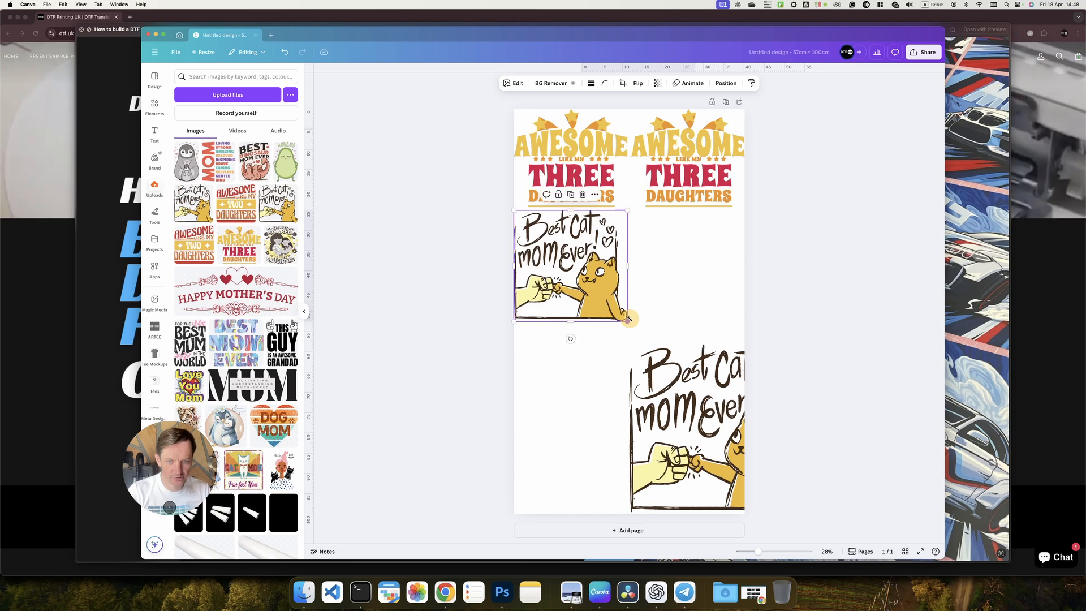
left_click(689, 441)
key("Delete")
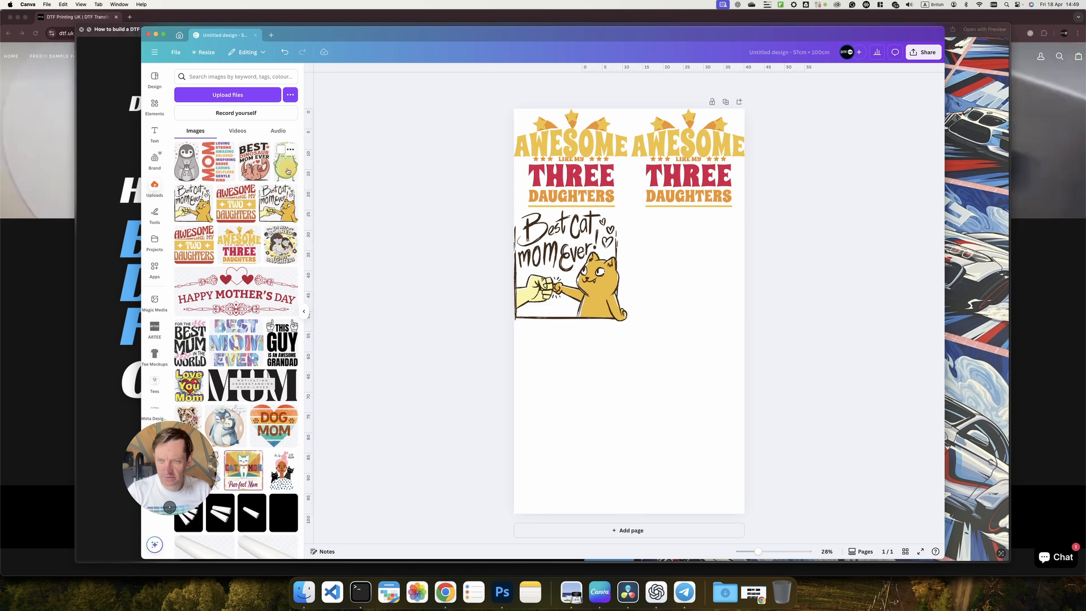
Add the uploaded "Best Dinosaur Mom Ever" artwork and scale it to fit the right half of the page beside the cat
left_click(253, 175)
left_click_drag(630, 395, 658, 400)
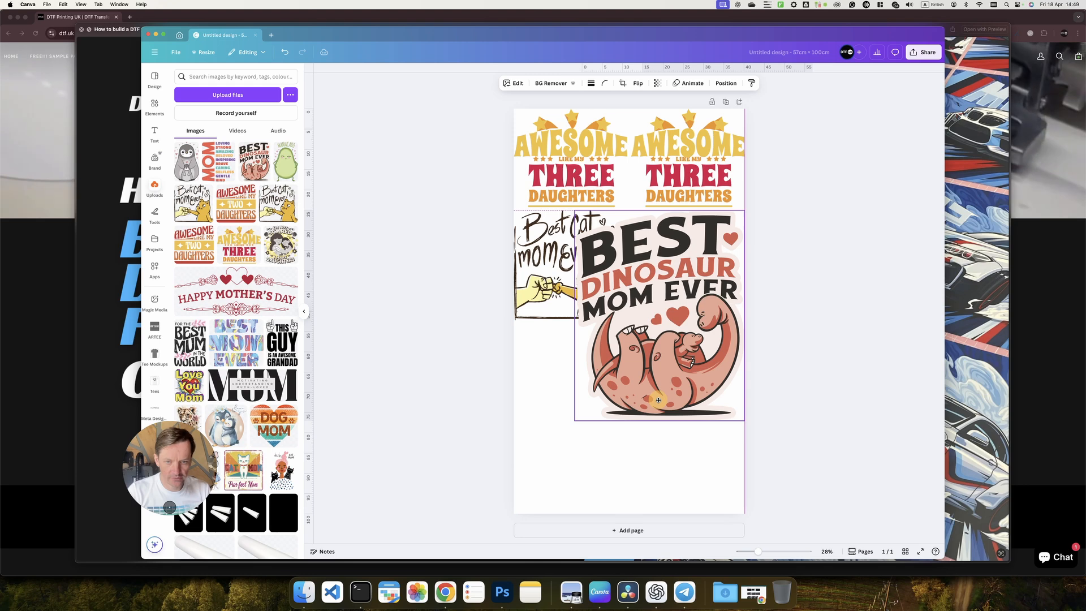
left_click_drag(575, 420, 635, 357)
left_click(597, 390)
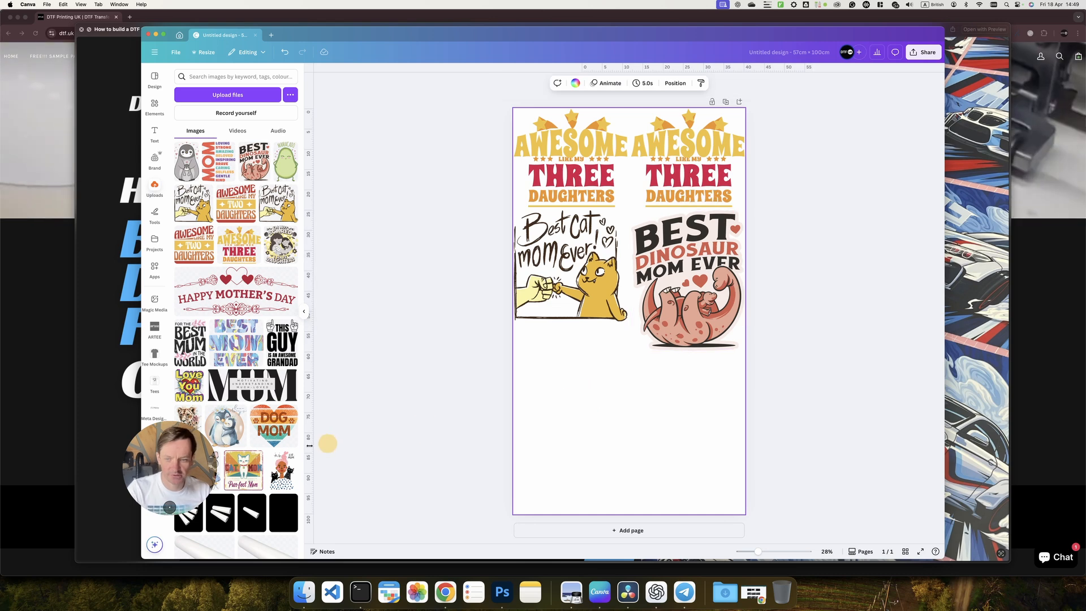
Add the uploaded black "MUM" artwork below the cat and shrink it to about half the page width
left_click(253, 385)
left_click_drag(604, 324, 552, 364)
left_click(650, 388)
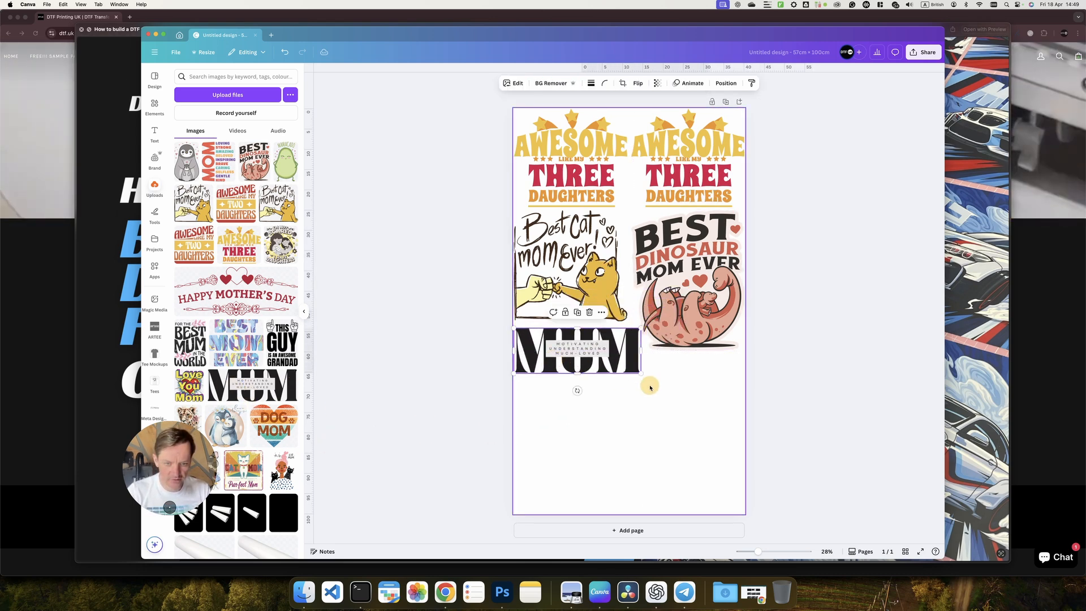
left_click_drag(639, 373, 628, 365)
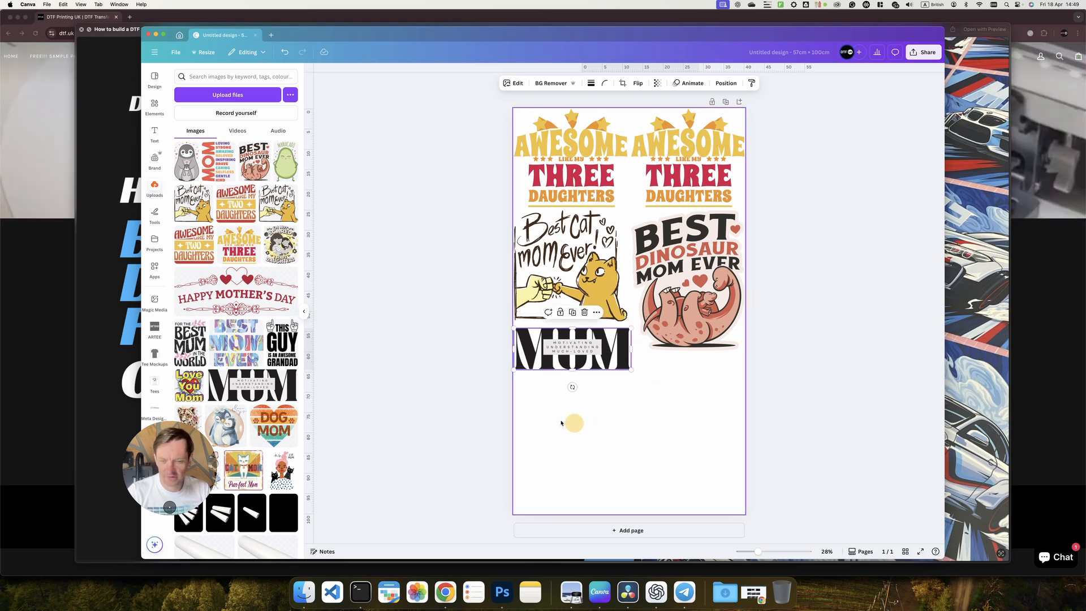
Add the uploaded "Happy Mother's Day" artwork, shrink it, turn it vertical and place it at the page's right edge below the dinosaur
left_click_drag(210, 293, 657, 415)
left_click_drag(647, 488, 566, 441)
left_click_drag(640, 437, 703, 451)
left_click_drag(675, 526, 711, 471)
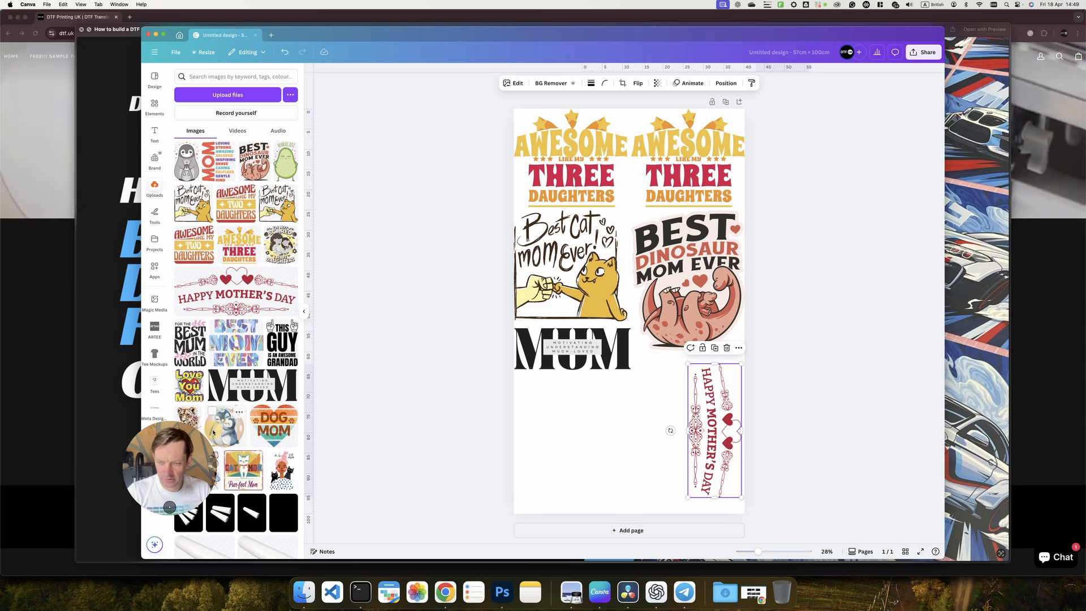
Add the uploaded "Best Mom Ever" artwork directly below "MUM" and scale it to about 28 cm wide
left_click(236, 342)
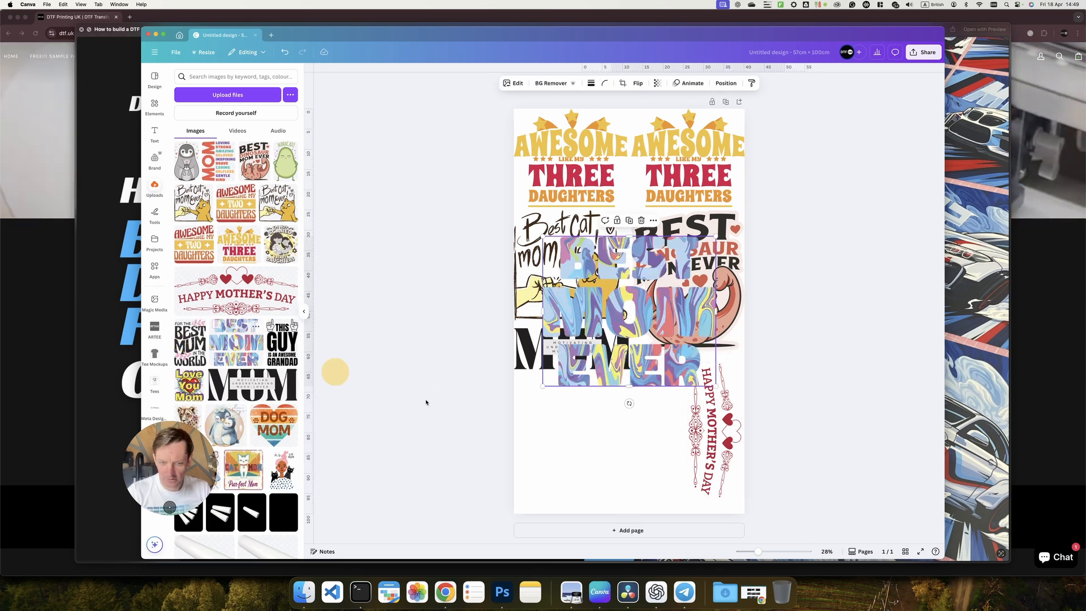
left_click_drag(638, 367, 618, 371)
left_click_drag(597, 524, 595, 492)
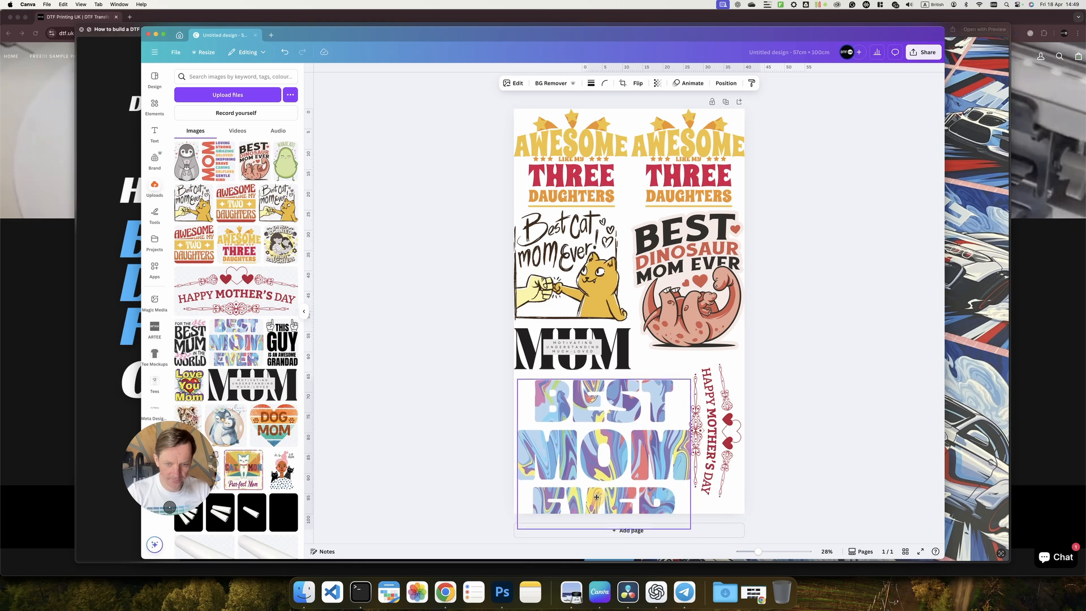
left_click_drag(688, 522, 635, 464)
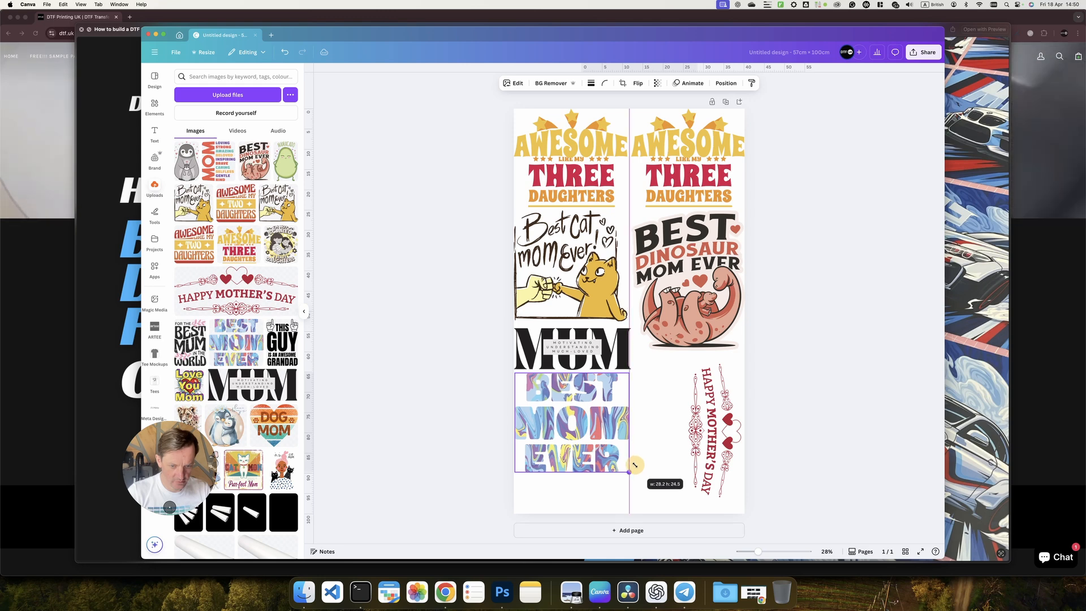
Place a second vertical "Happy Mother's Day" beside the first, and fit a smaller horizontal copy beneath "Best Mom Ever"
left_click(686, 485)
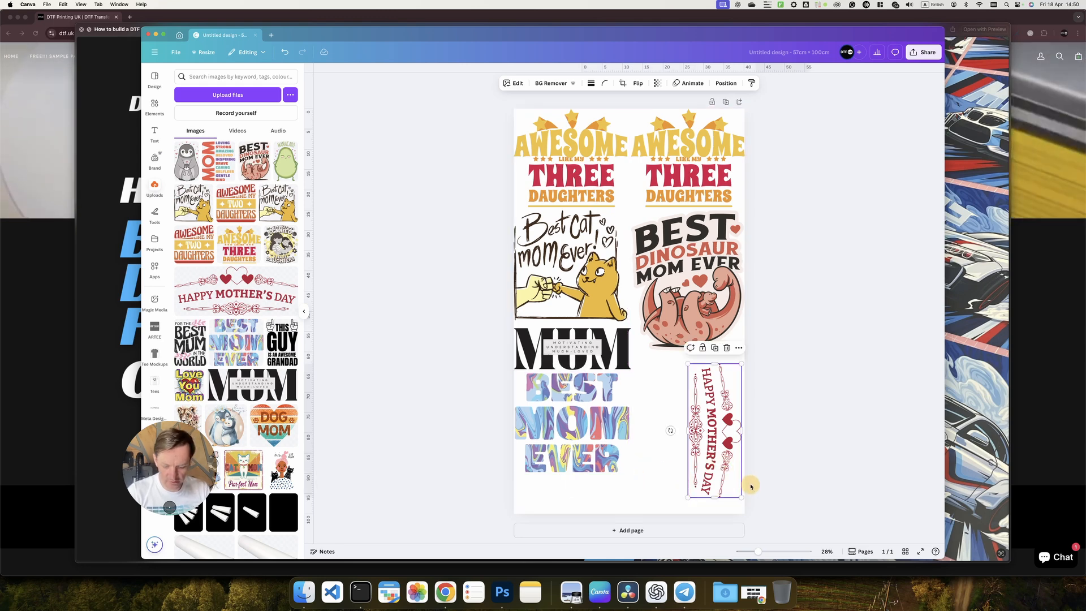
left_click_drag(727, 477, 671, 476)
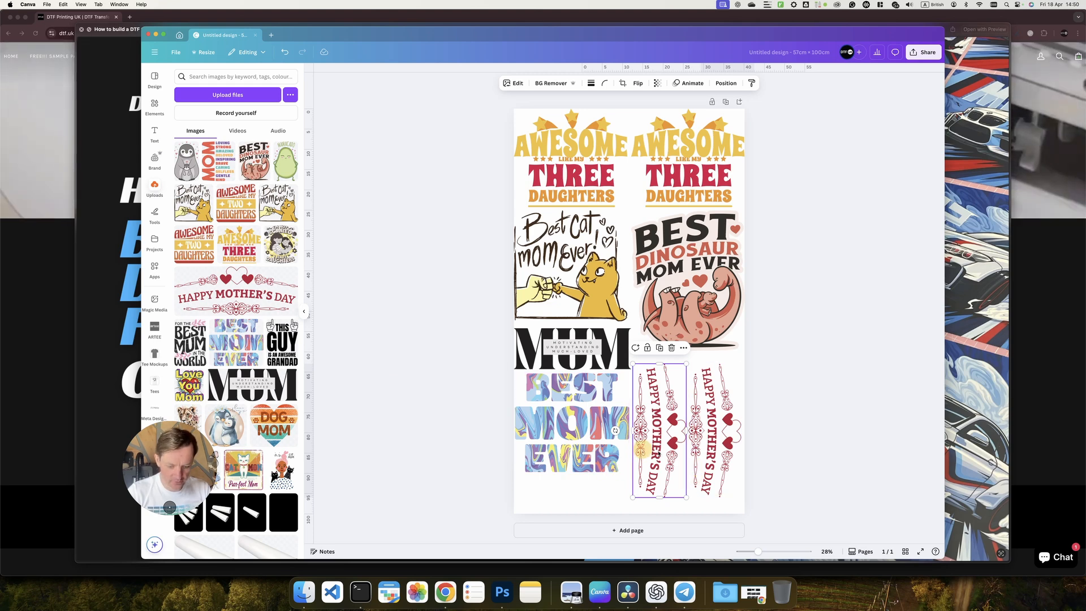
left_click_drag(691, 458, 525, 484)
left_click_drag(543, 441, 603, 506)
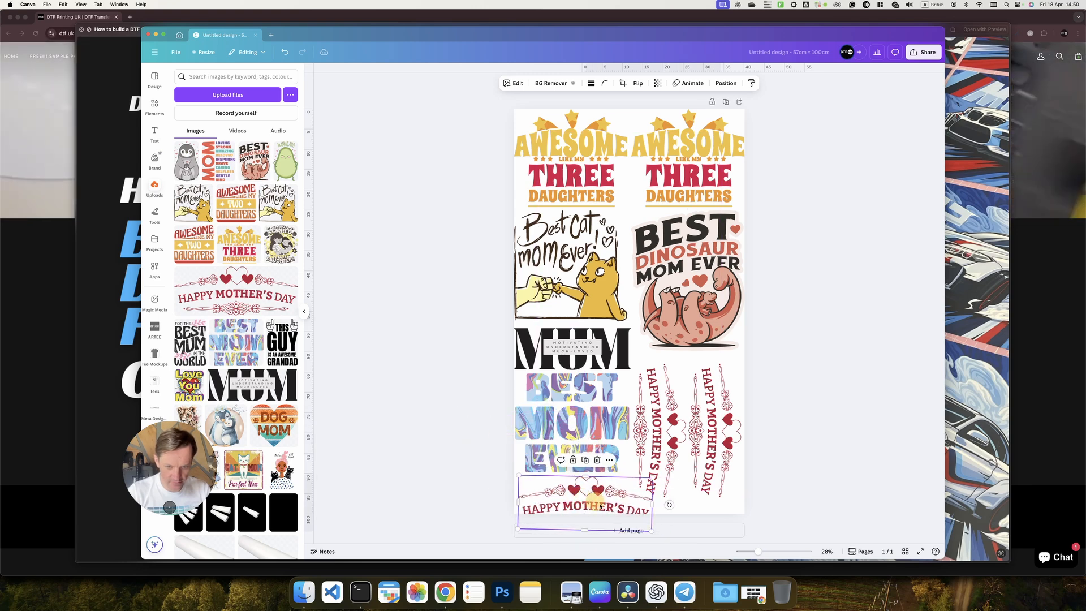
left_click_drag(669, 505, 568, 497)
left_click(419, 428)
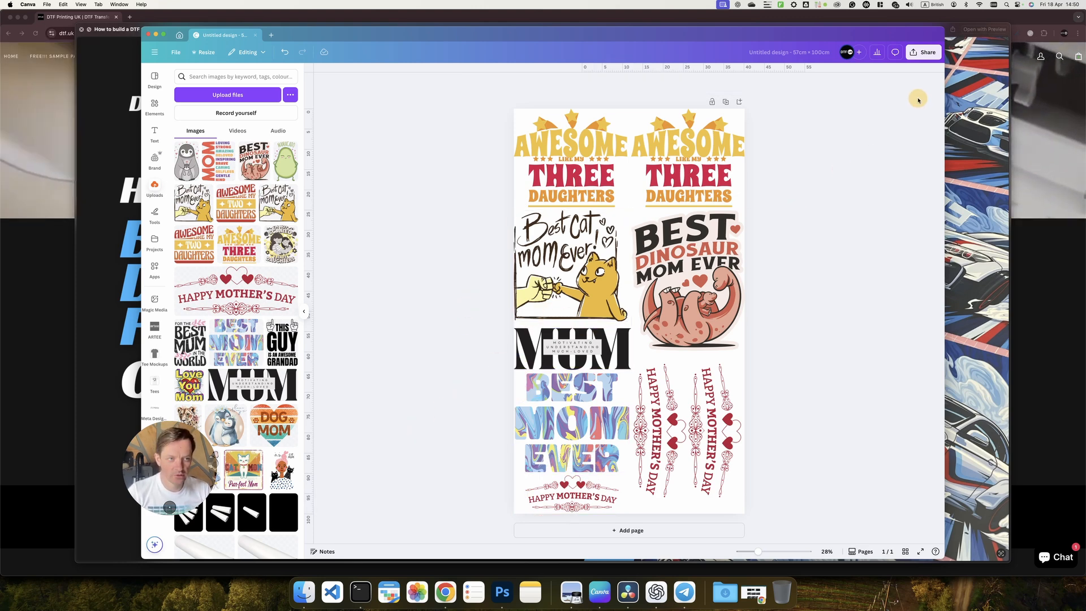
Set up the design's download as a PNG at size multiplier 3 with a transparent background
left_click(929, 55)
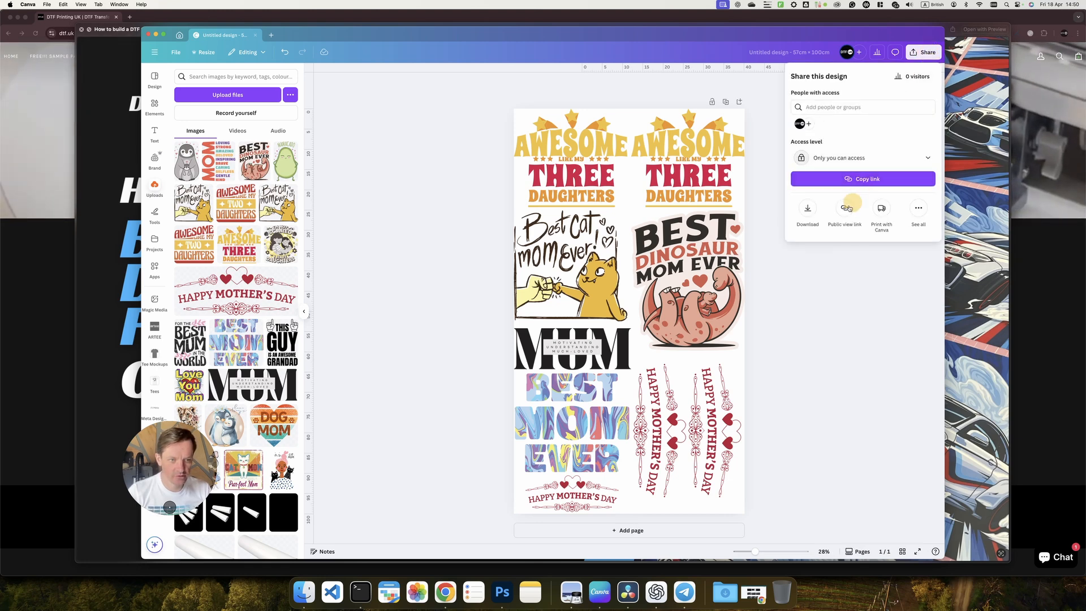
left_click(810, 208)
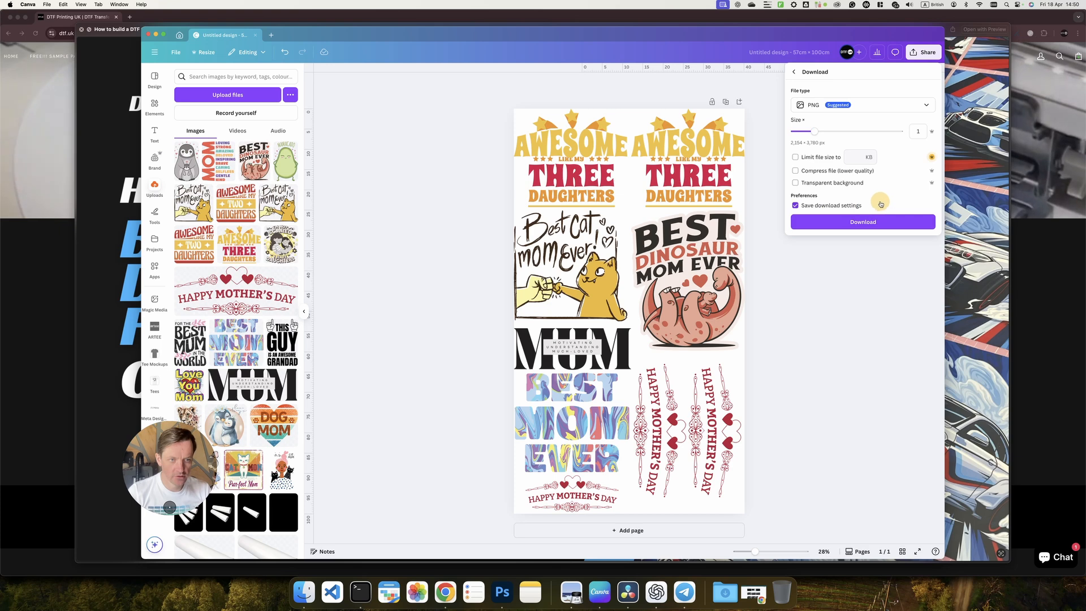
left_click(918, 131)
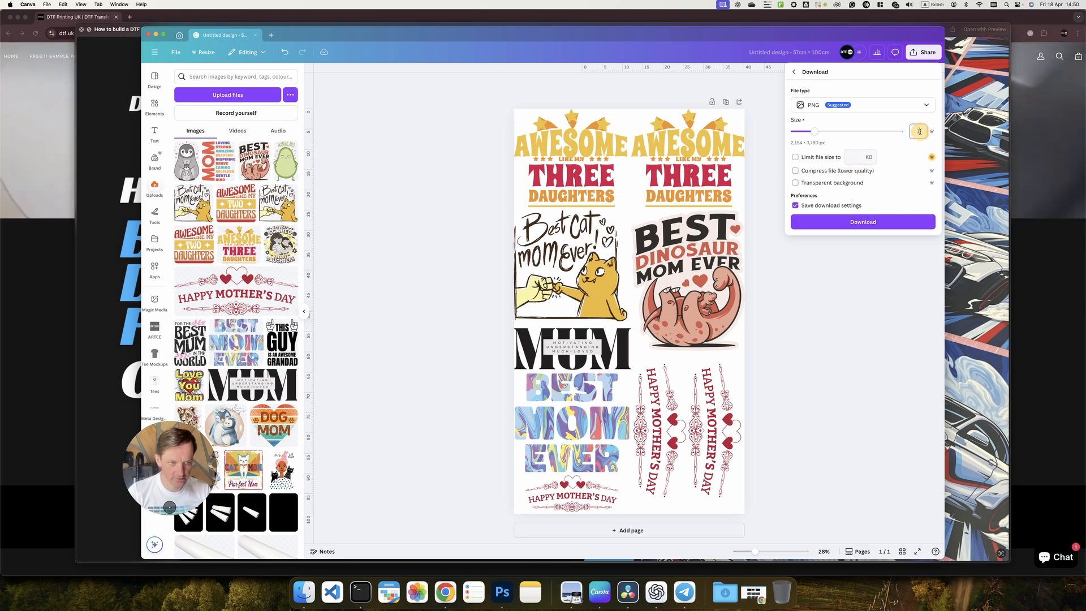
type("3")
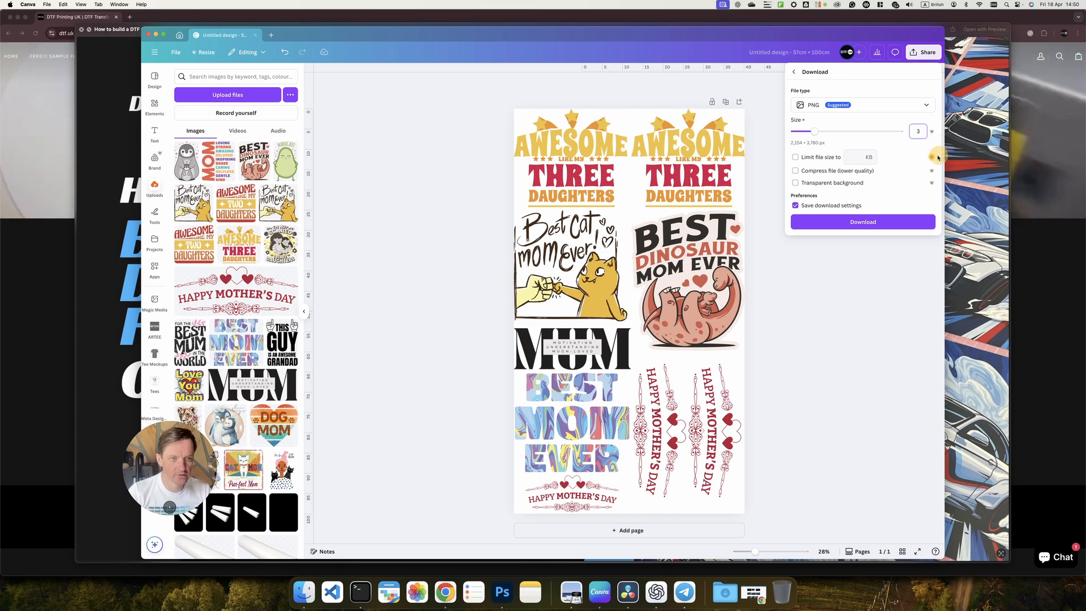
left_click(823, 182)
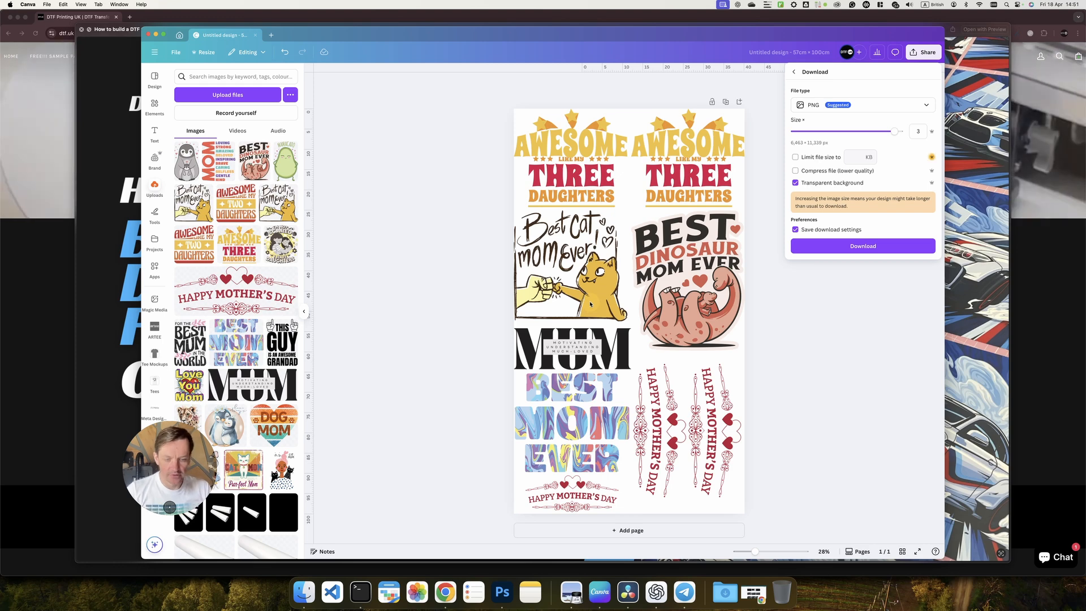
left_click(876, 162)
left_click(919, 133)
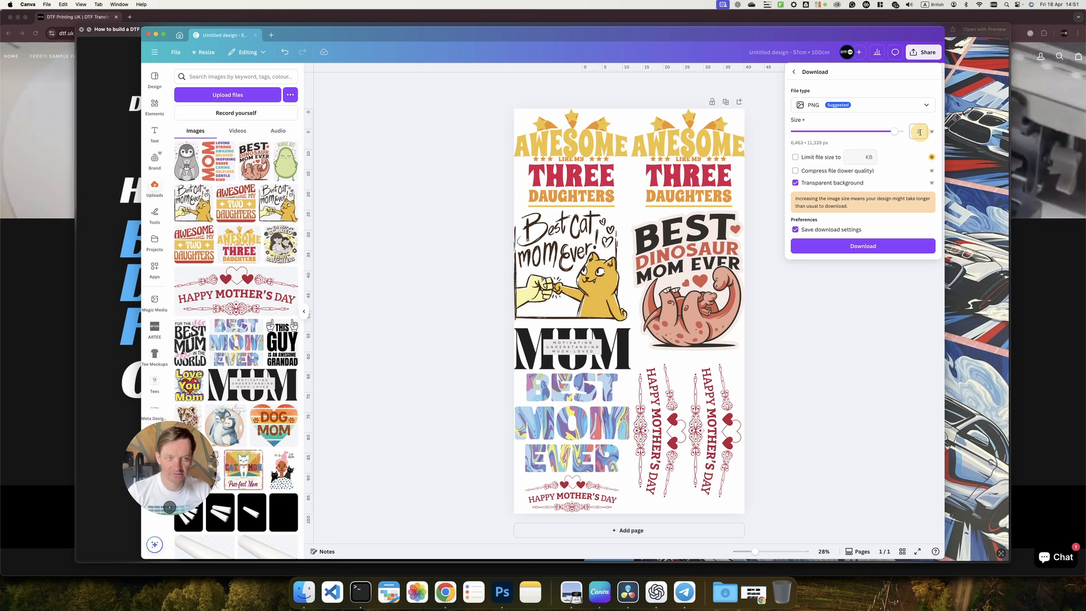
left_click(916, 134)
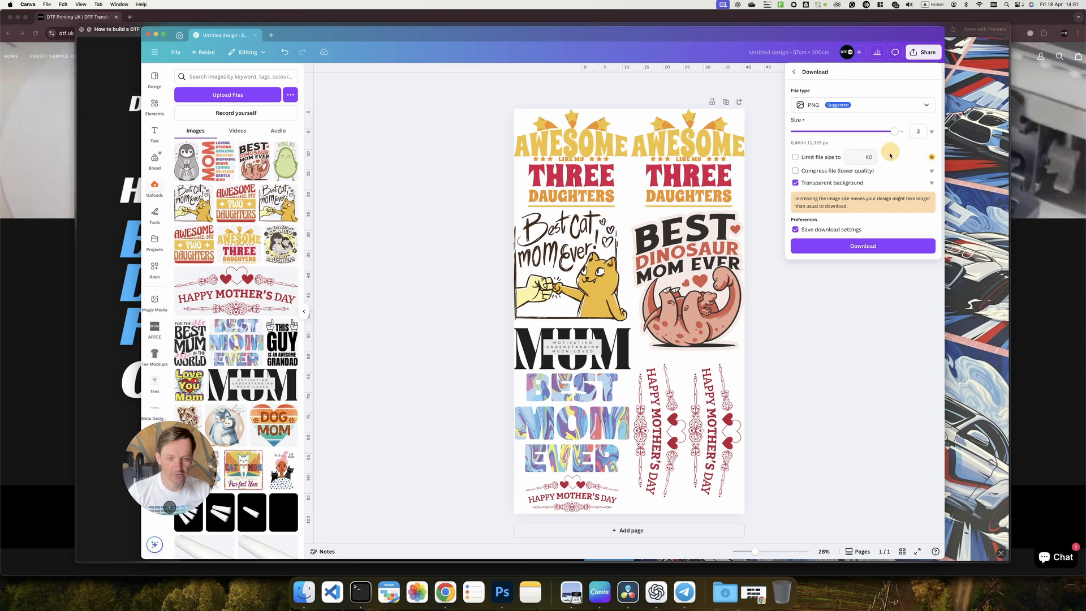
Download the gang sheet and save it in the Downloads folder as 1M_MumsDesigns.png
left_click(859, 246)
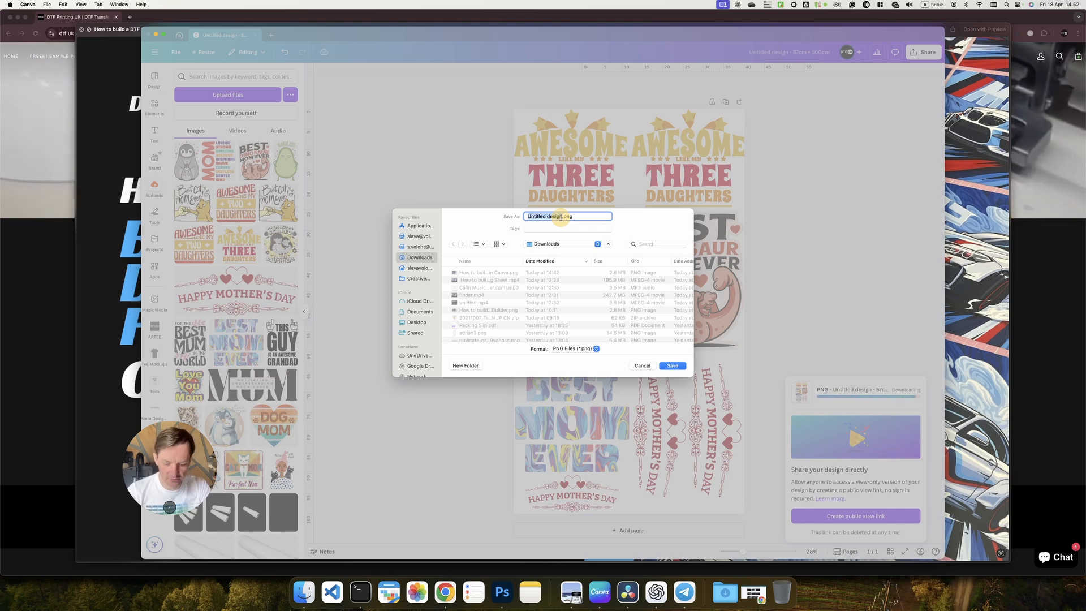
type("1M")
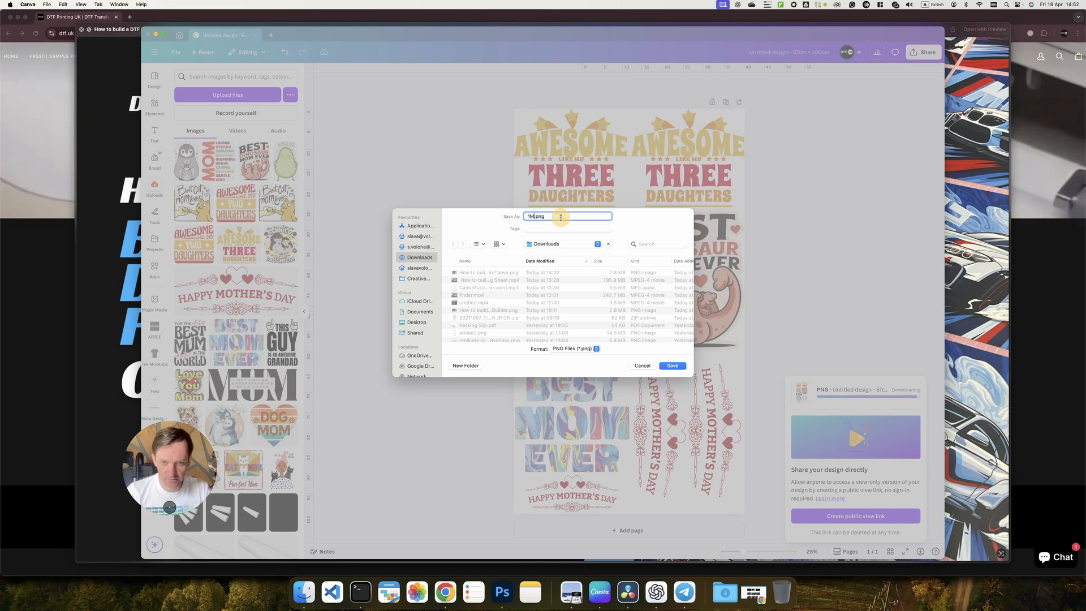
type("_Mums")
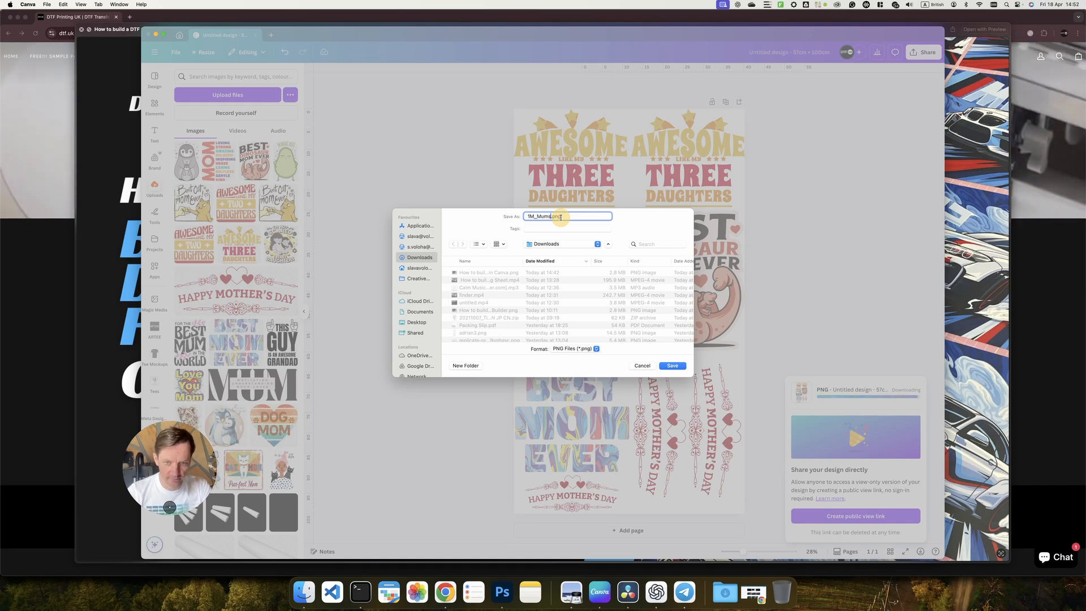
type("Designs")
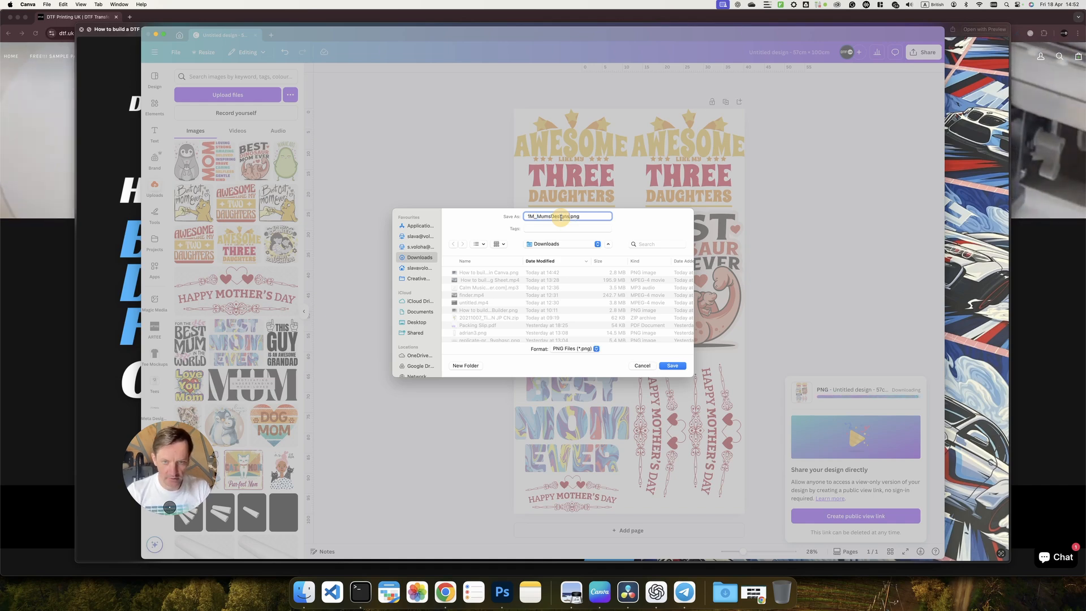
left_click(673, 366)
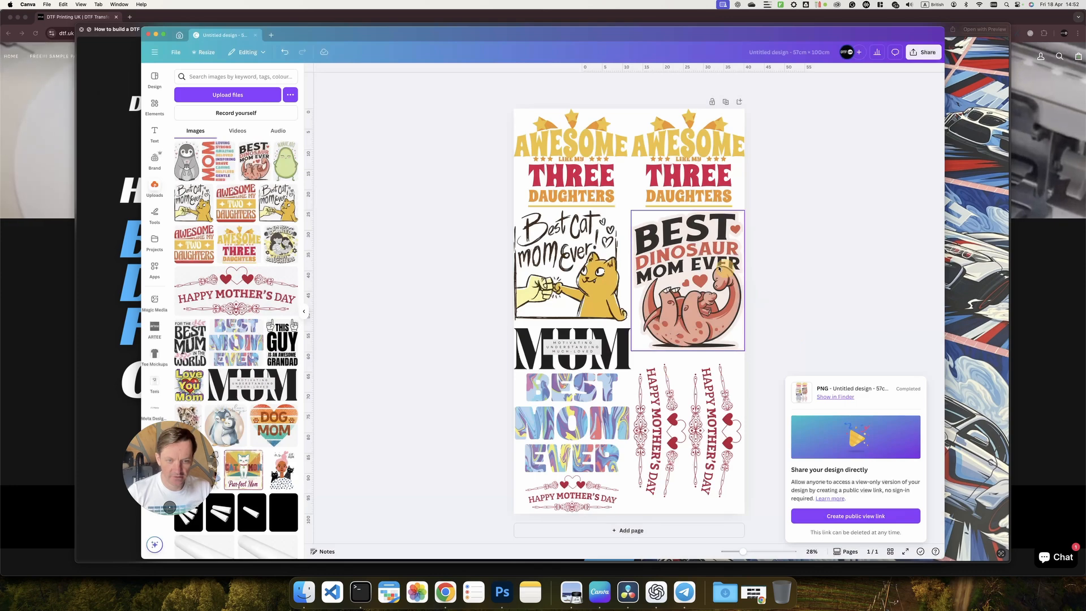